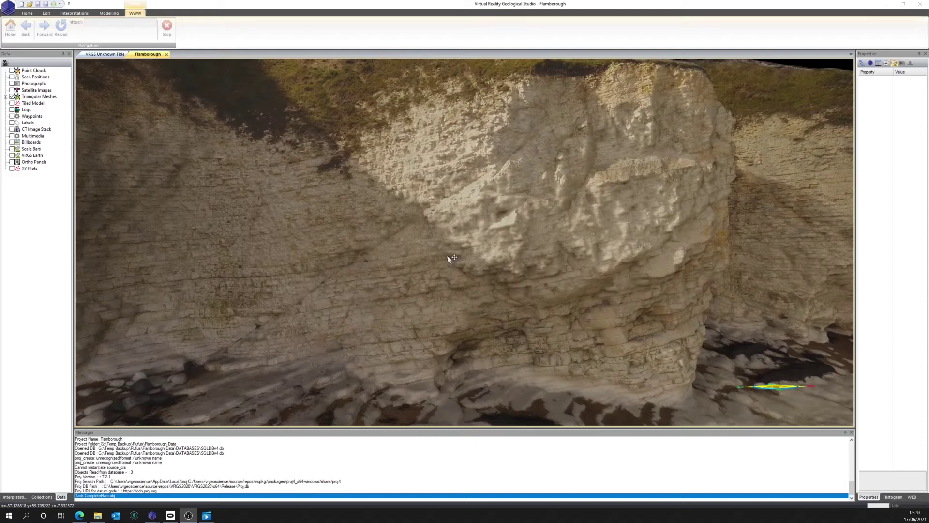
Draw a polyline about 18.9 units long up the diagonal fracture across the cliff face and select it to inspect its nodes.
drag(450, 259, 419, 254)
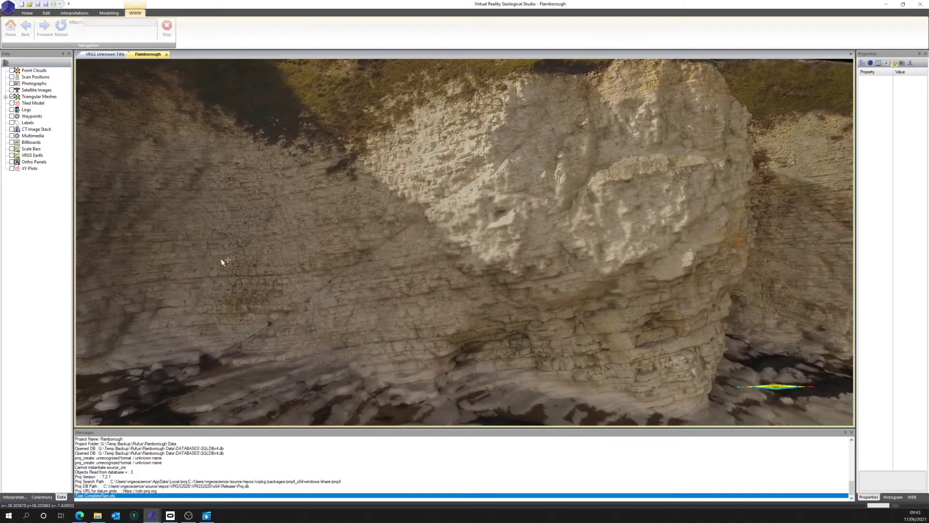
click(75, 14)
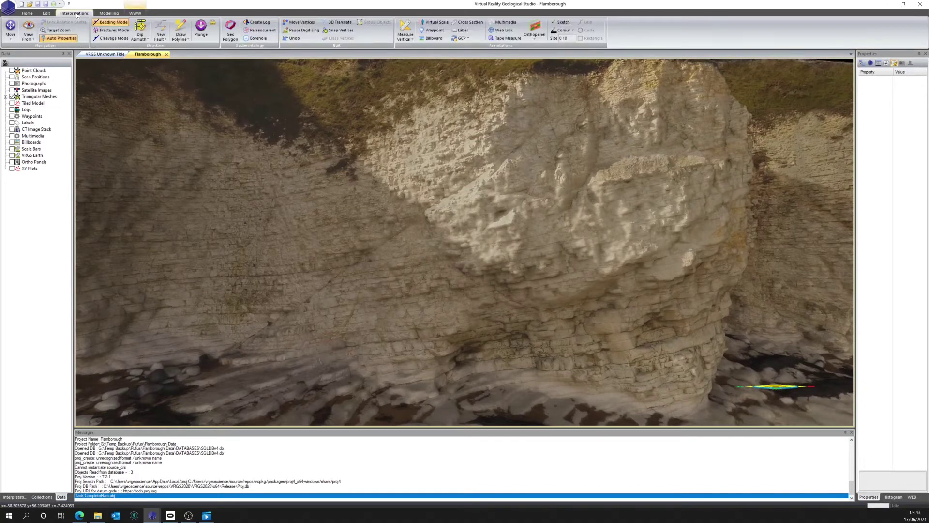
click(180, 27)
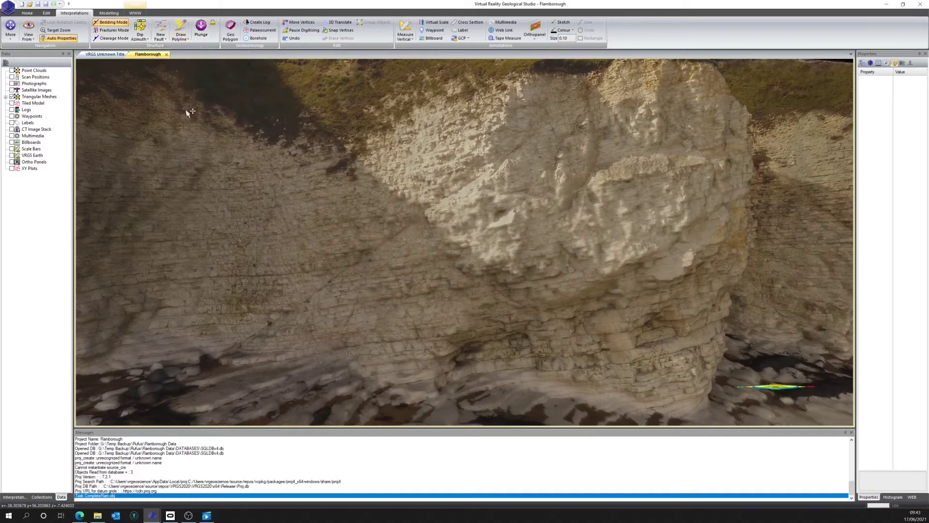
key(alt+p)
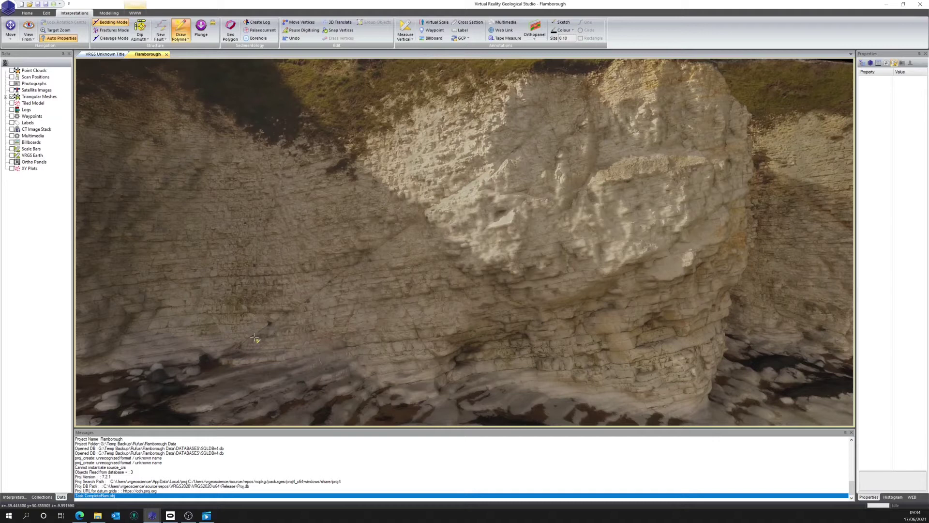
drag(250, 337, 439, 211)
mouse_move(484, 173)
mouse_down()
mouse_move(574, 105)
mouse_move(588, 177)
mouse_move(650, 207)
mouse_up()
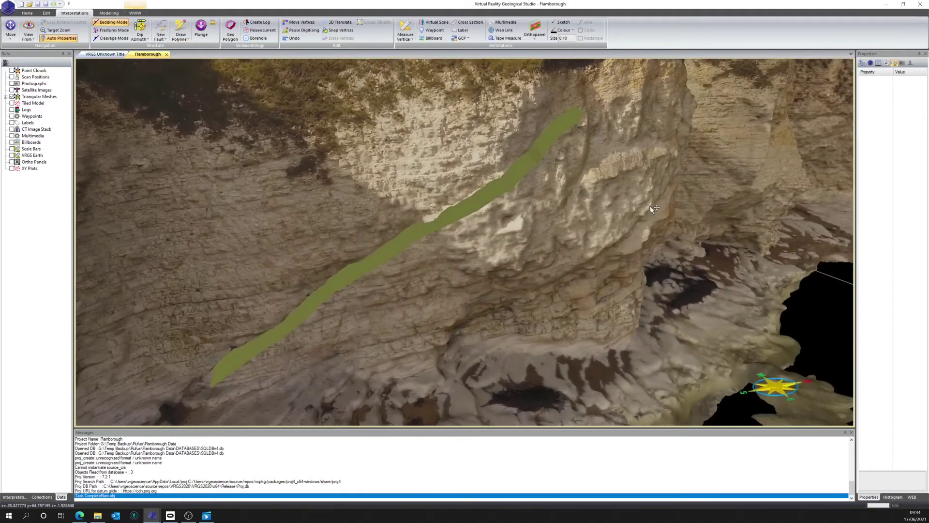
drag(532, 235, 575, 224)
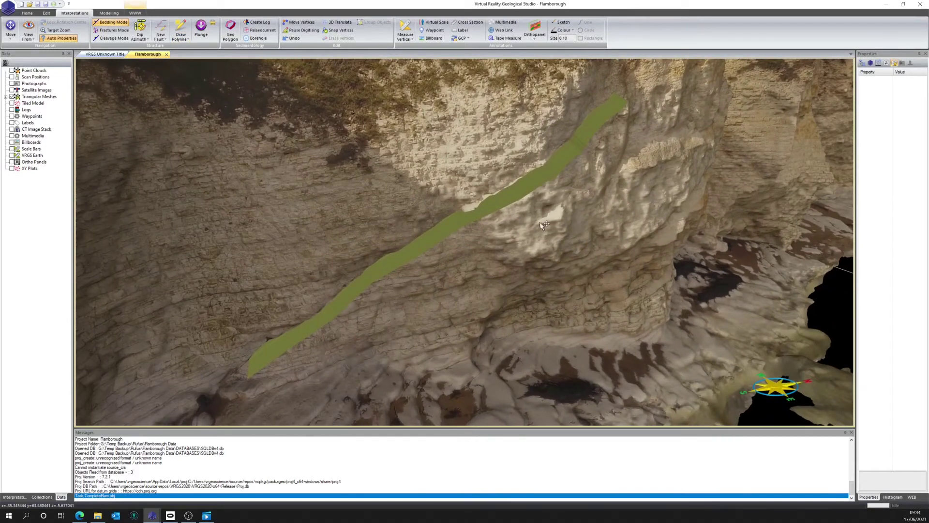
click(449, 227)
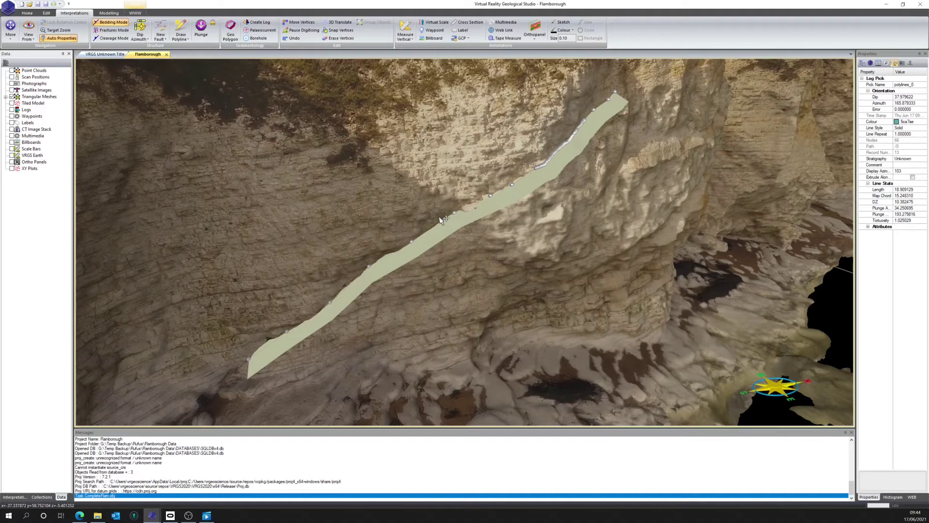
scroll(456, 198, up, 3)
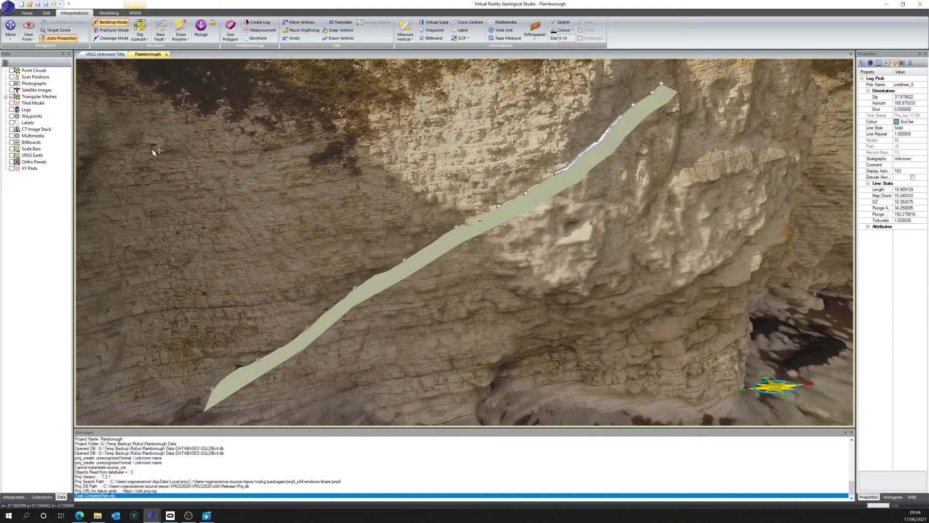
Set the minimum digitizer spacing for the polylines to 0.5.
click(14, 497)
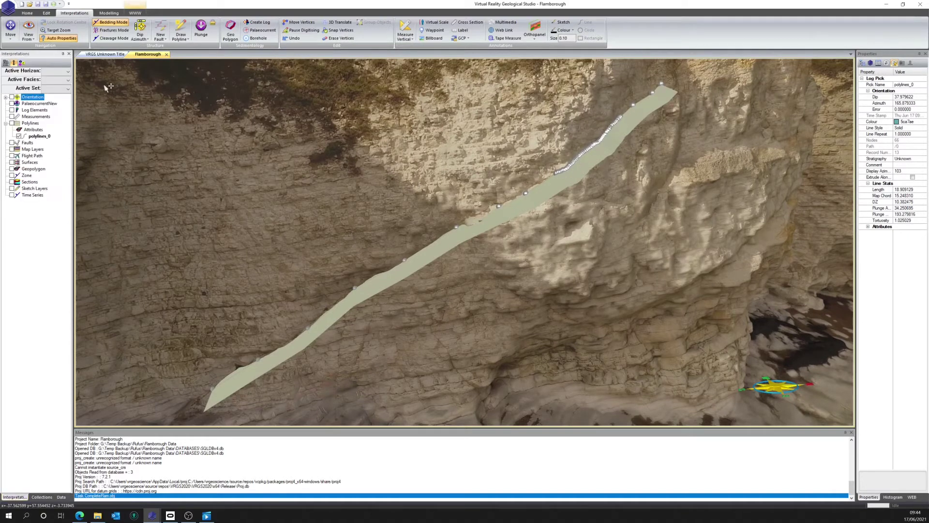
click(30, 124)
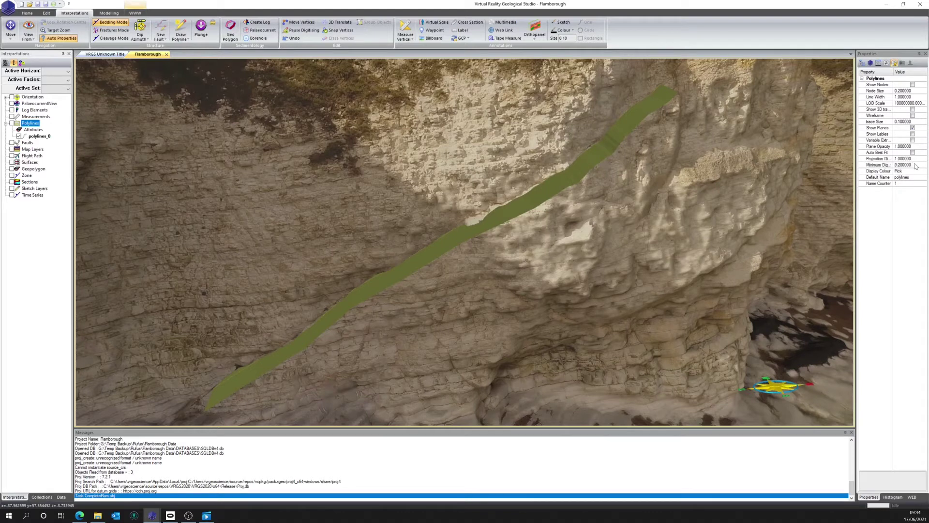
click(896, 165)
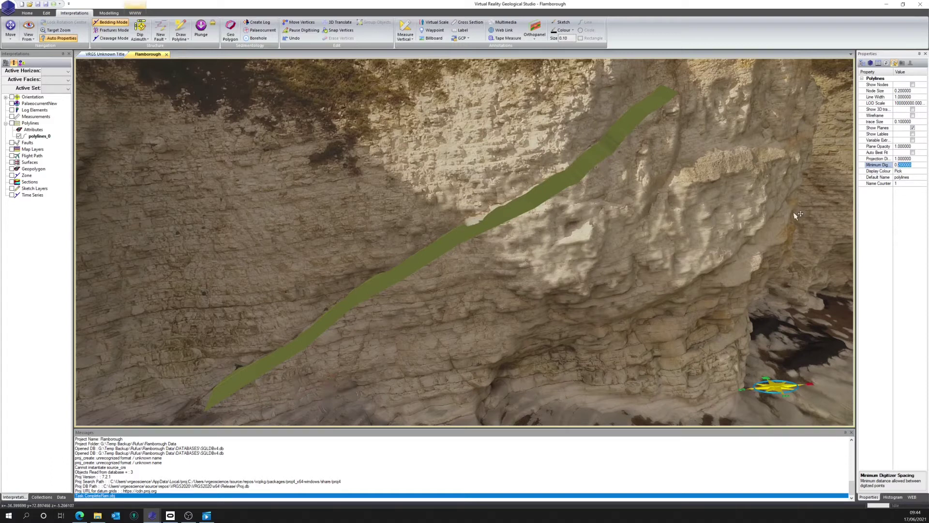
text(5)
key(Return)
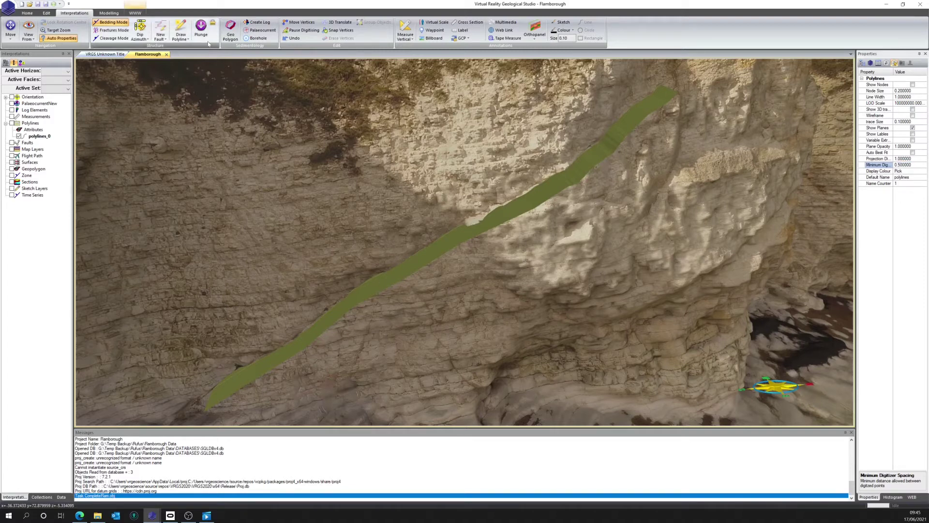
Draw a second polyline about 6.4 units long along the bedding beside the diagonal one and compare the node spacing of both.
click(179, 28)
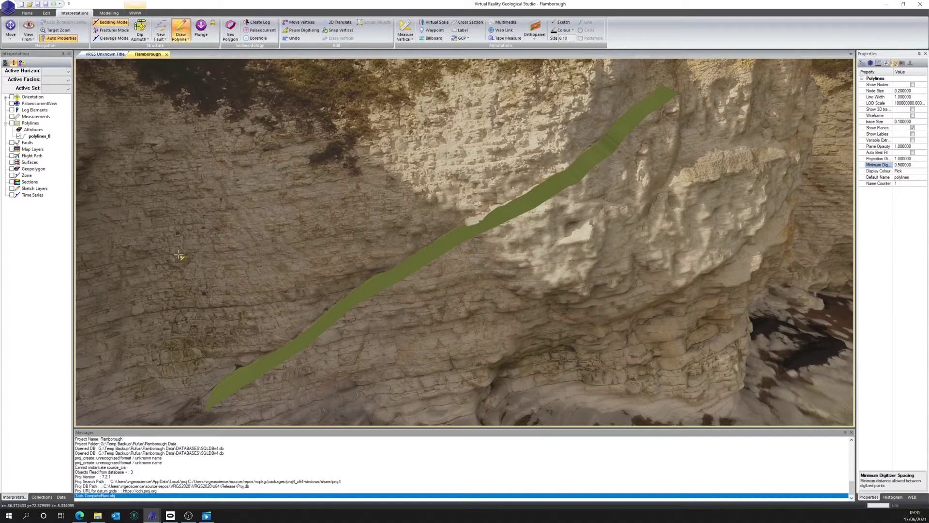
drag(178, 256, 356, 239)
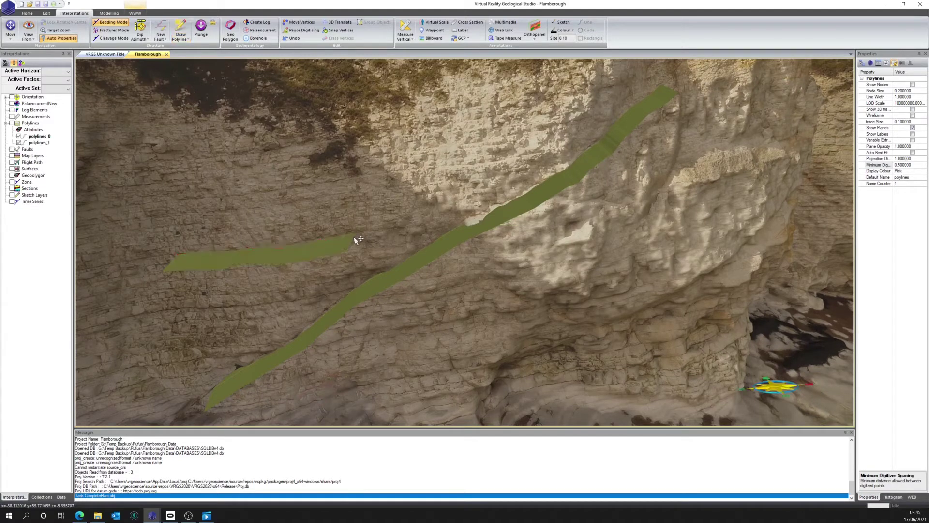
click(296, 255)
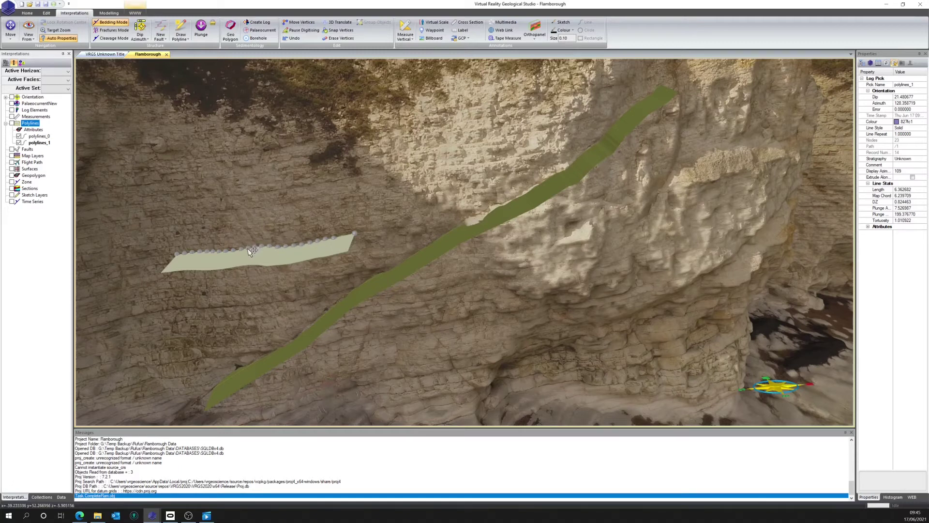
scroll(254, 251, up, 2)
scroll(255, 249, up, 5)
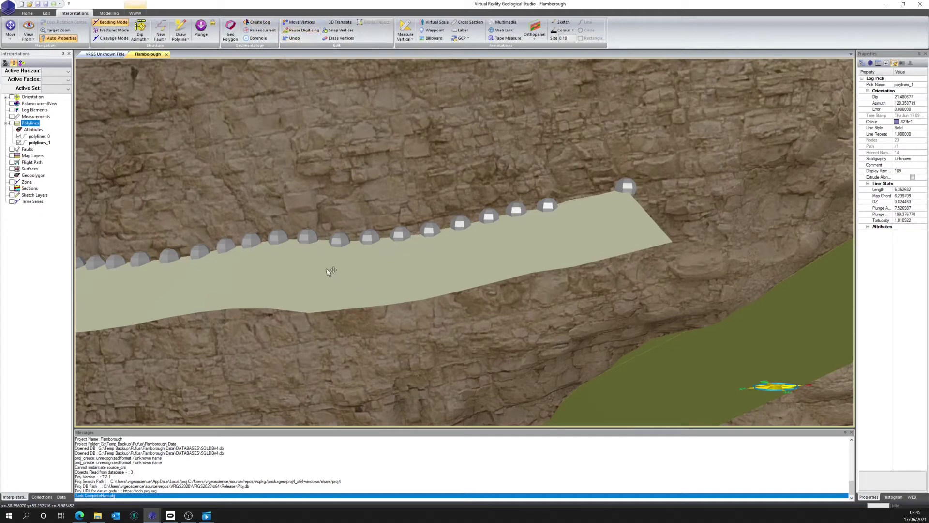
click(664, 359)
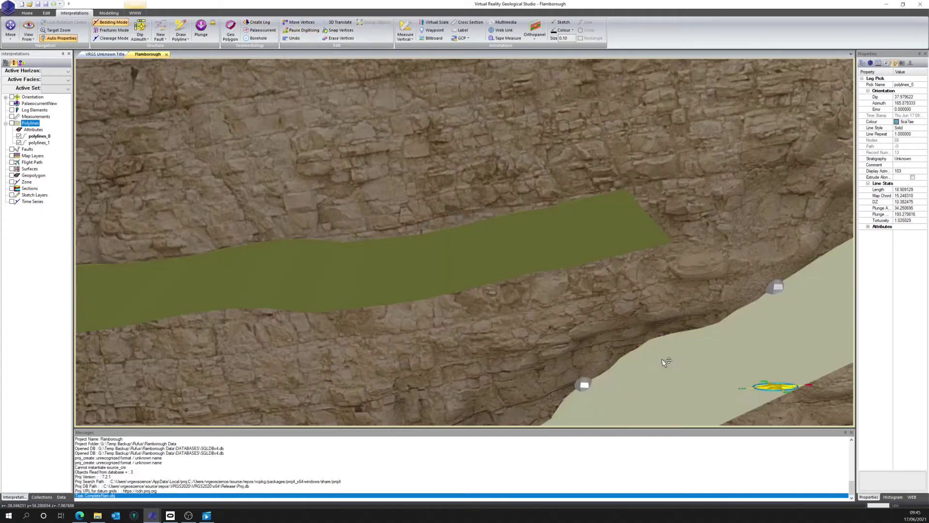
Move vertices in the middle of the bedding polyline with the Move Vertices tool to reshape the line.
click(492, 258)
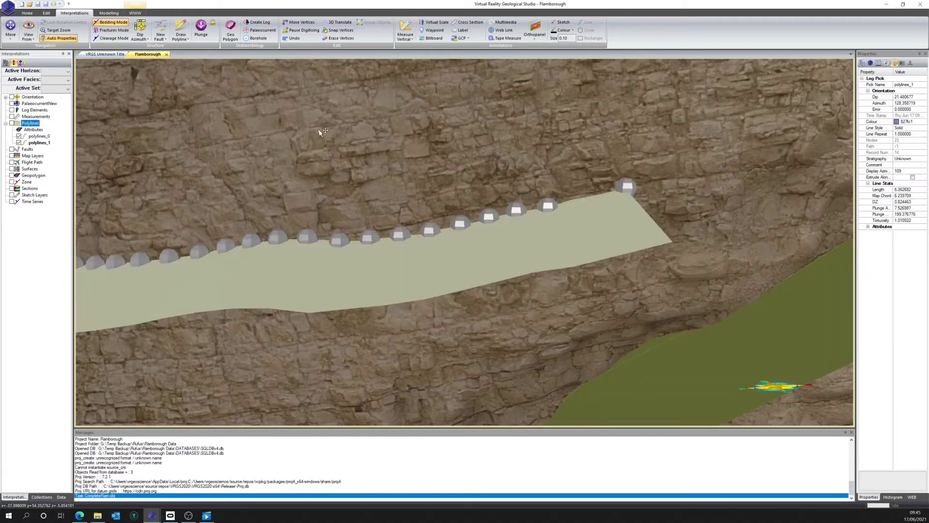
click(296, 22)
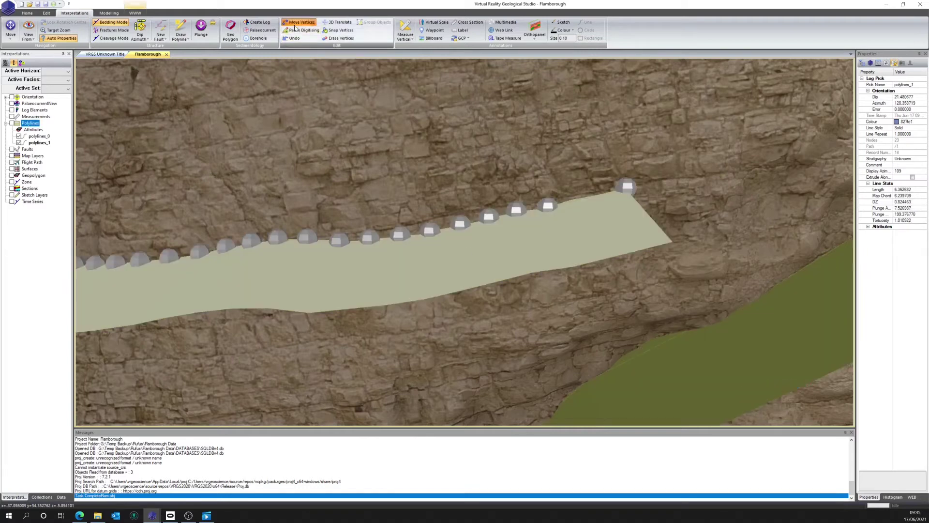
drag(339, 237, 465, 218)
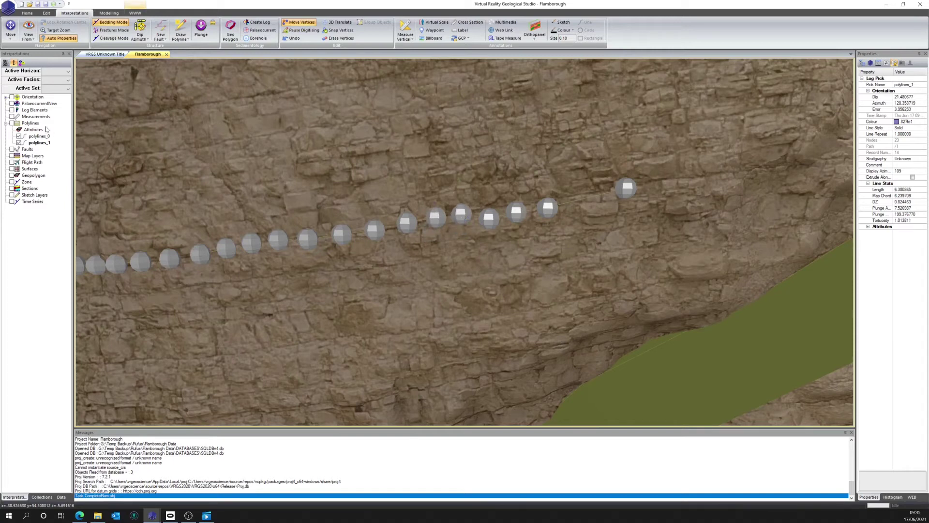
Set the node size of the polylines to 0.1.
click(35, 124)
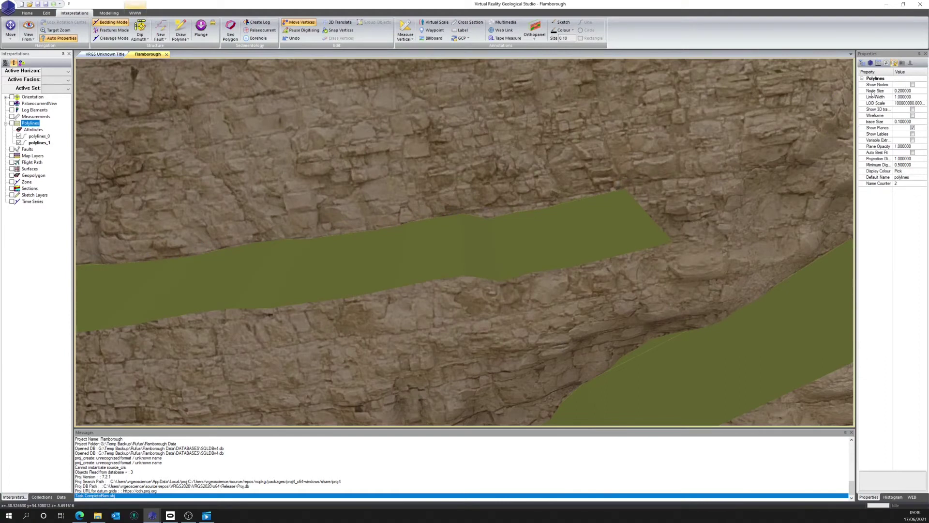
click(910, 91)
drag(910, 91, 899, 91)
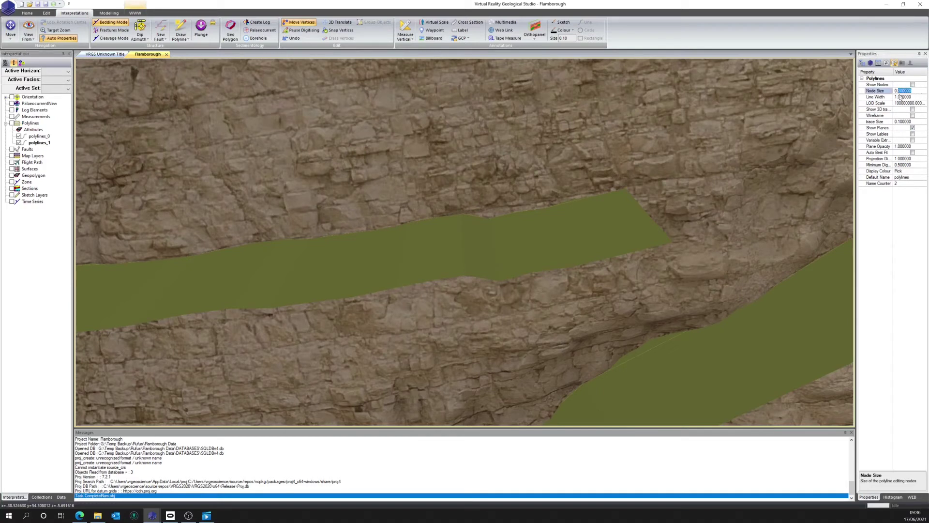
text(1)
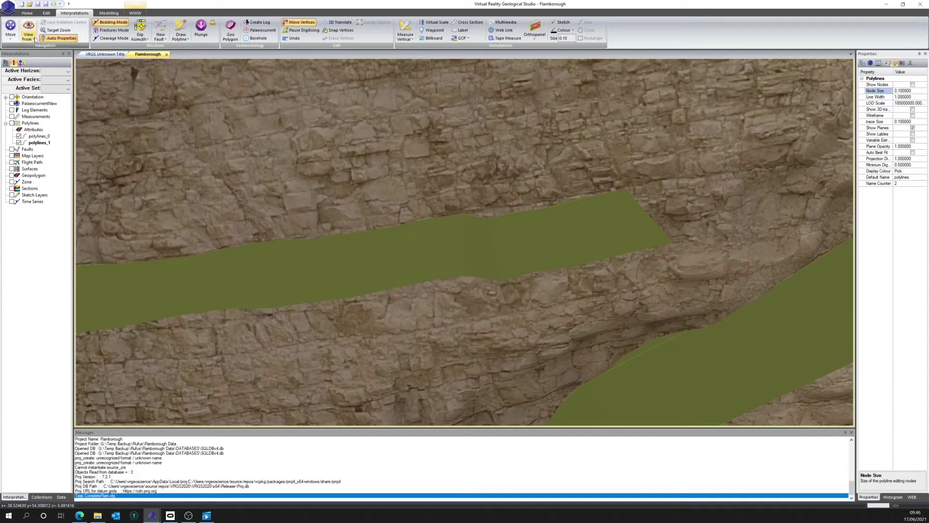
Move the low vertices near the bedding polyline's end nearest the diagonal polyline slightly upward to smooth the line.
click(434, 257)
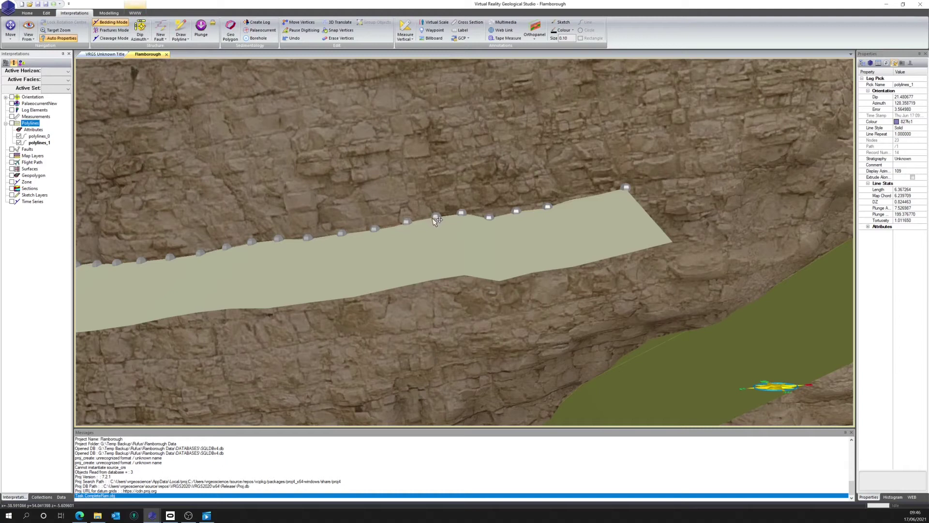
click(302, 24)
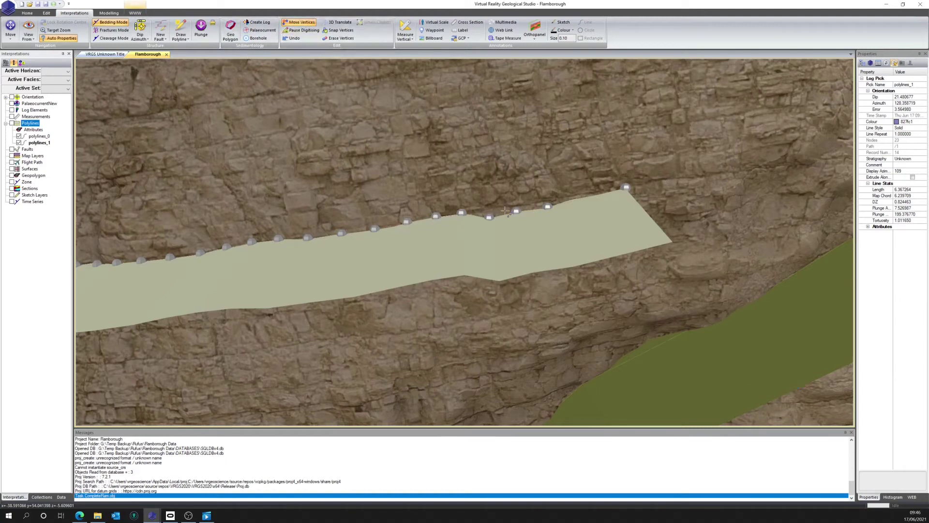
drag(489, 217, 490, 210)
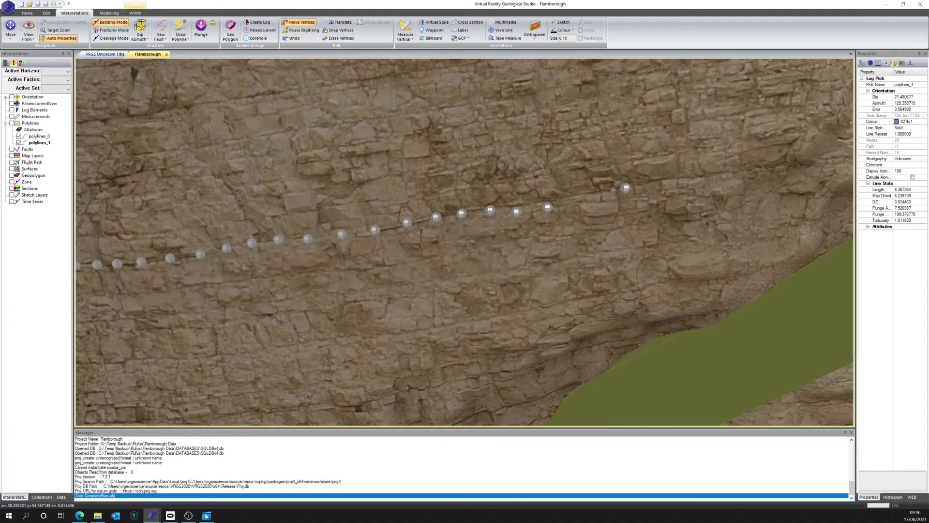
drag(547, 207, 547, 201)
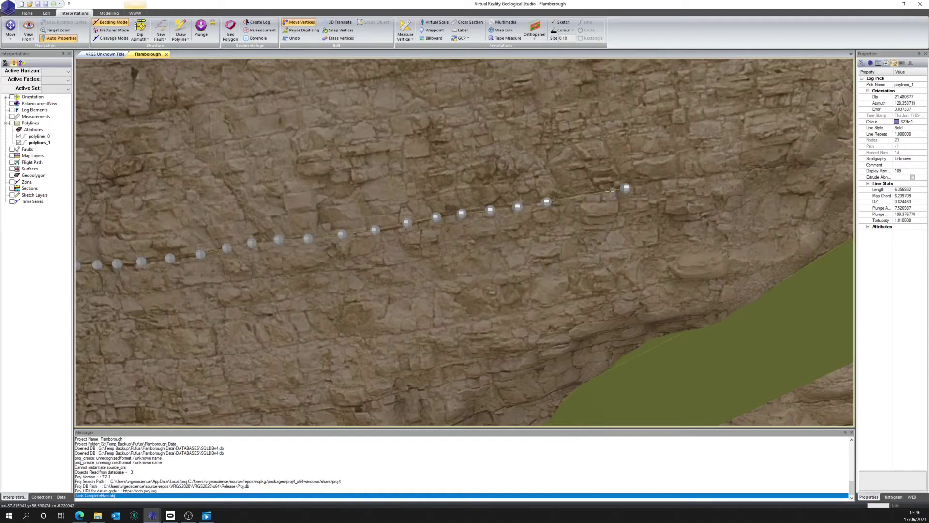
Insert an extra vertex in the gap between the last two nodes of the bedding polyline.
scroll(581, 194, up, 3)
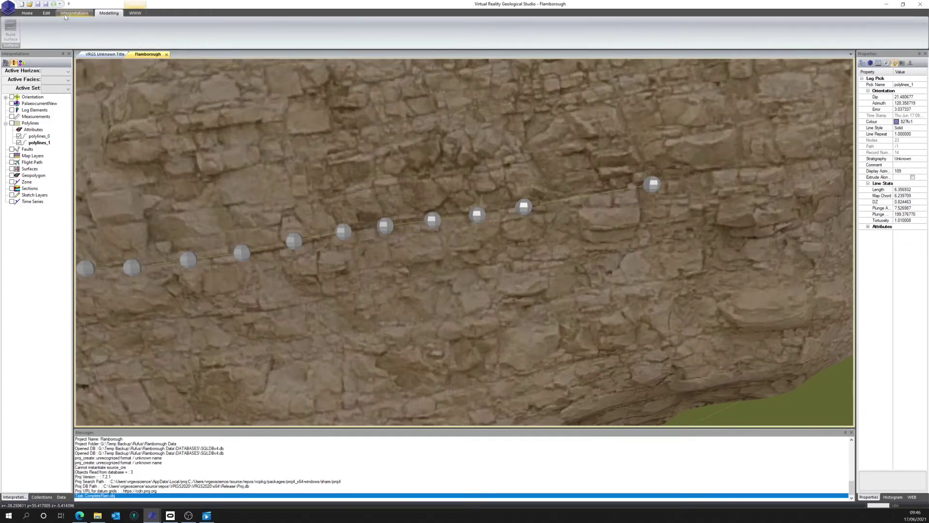
click(180, 39)
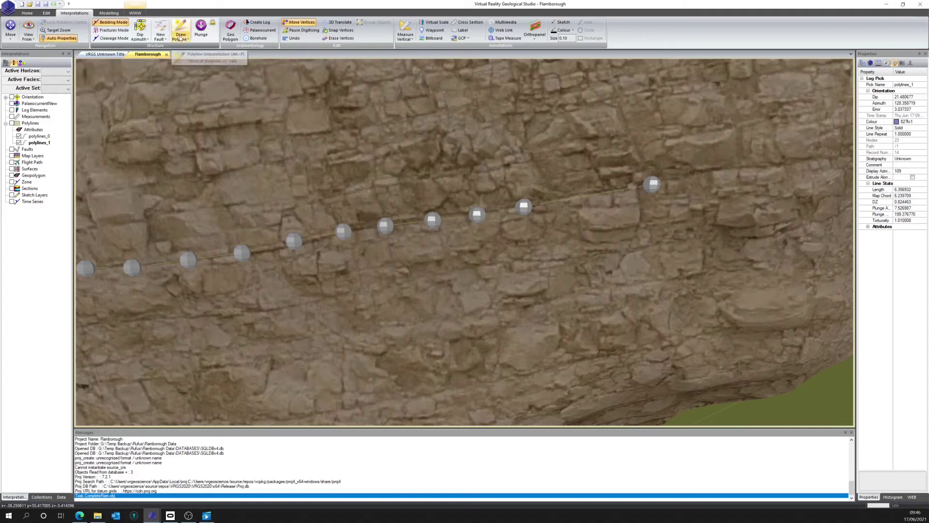
click(188, 71)
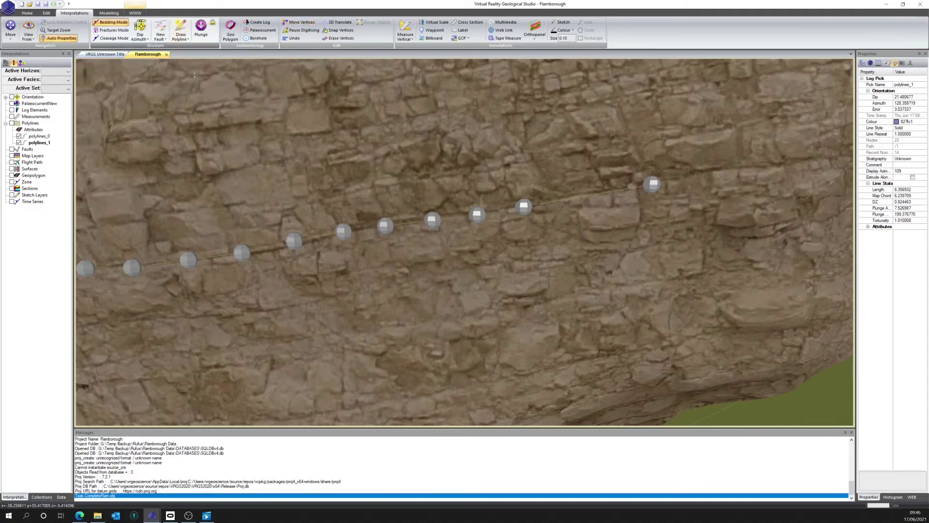
click(584, 193)
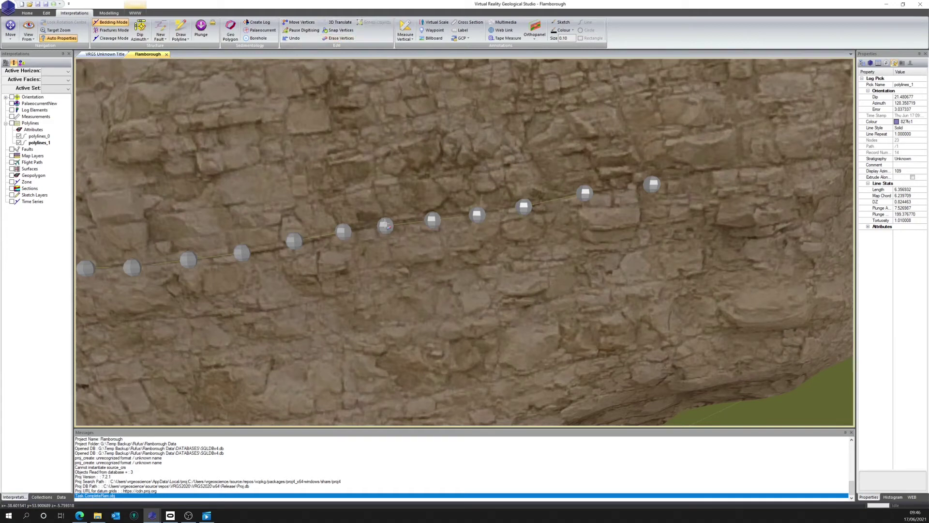
Erase three adjacent vertices from the bedding polyline and check the simplified line on the cliff face.
click(386, 227)
click(343, 231)
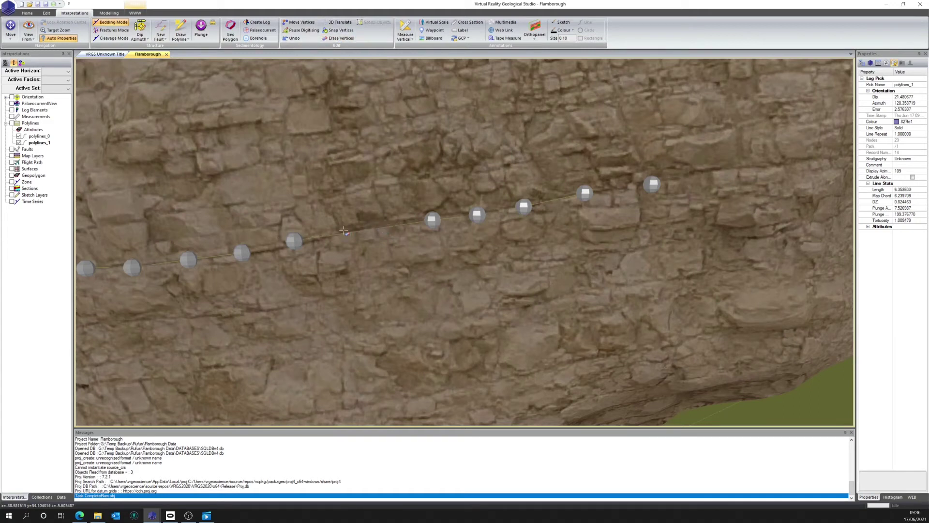
click(295, 240)
click(10, 25)
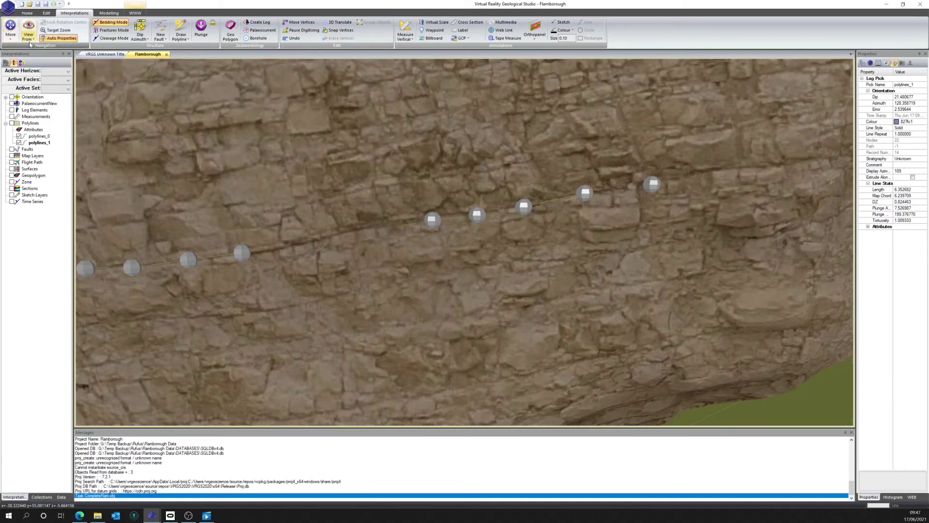
click(379, 250)
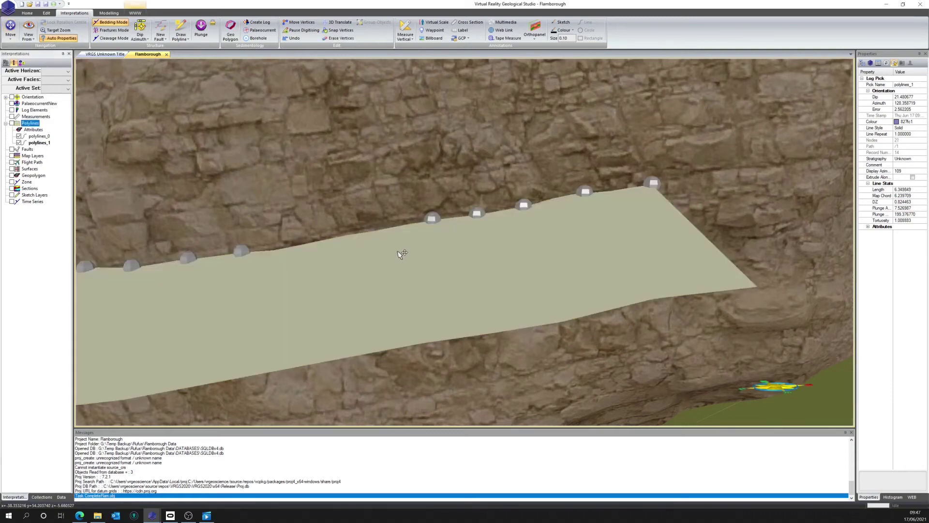
scroll(398, 251, down, 6)
drag(353, 255, 589, 216)
click(579, 171)
drag(579, 171, 636, 199)
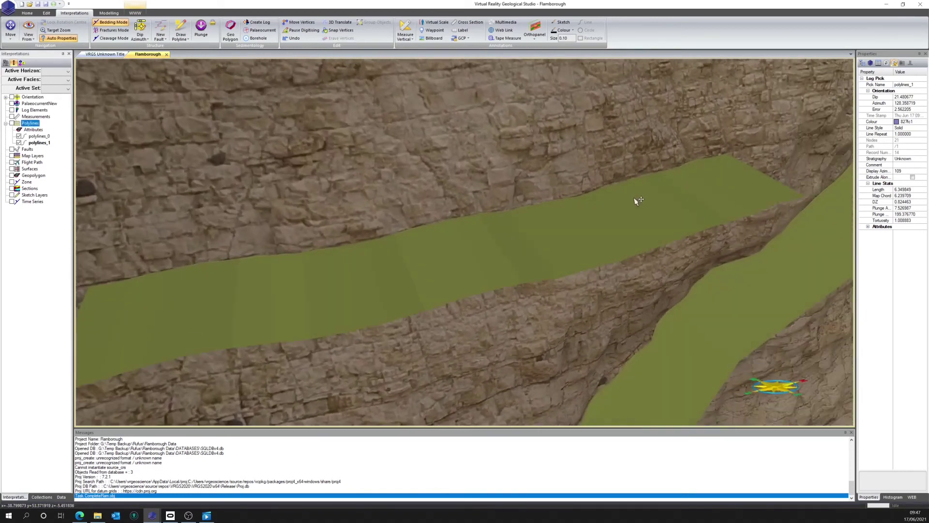
Set the line width of the whole Polylines group to 5.
click(605, 224)
drag(605, 224, 589, 207)
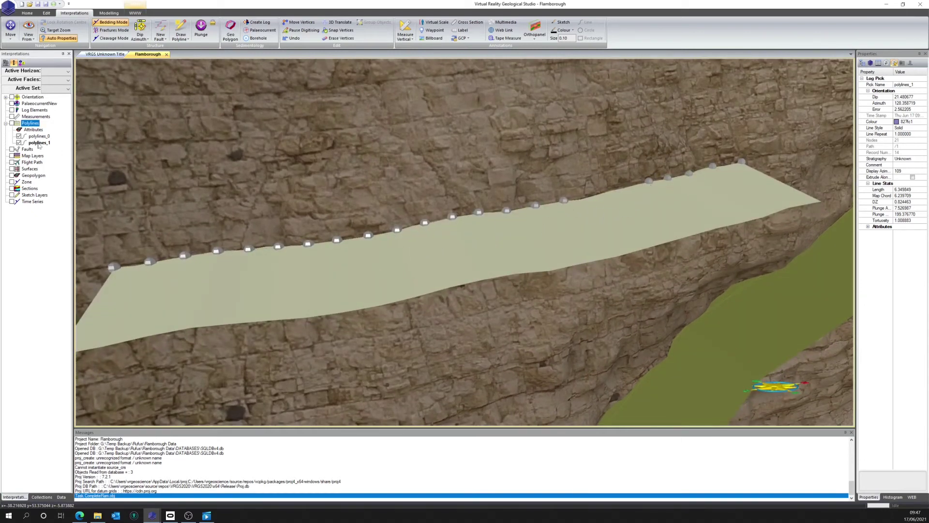
click(207, 239)
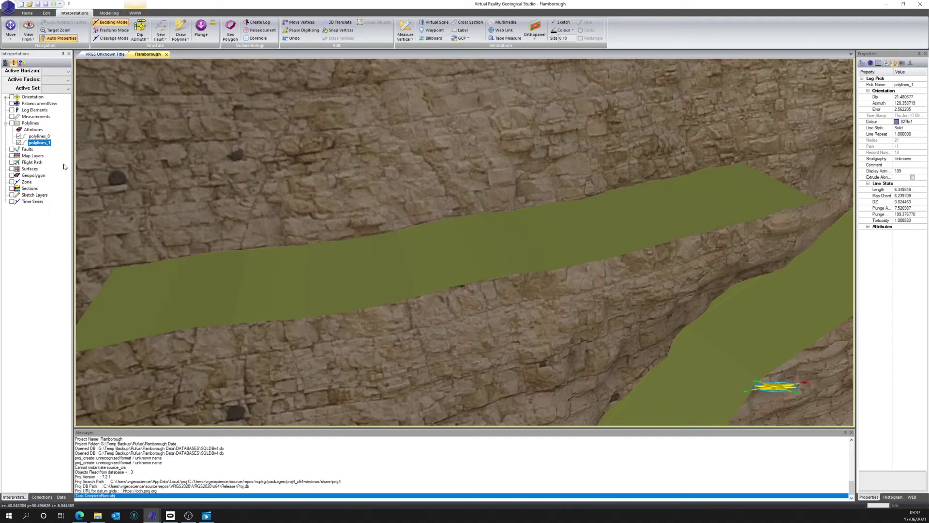
click(35, 123)
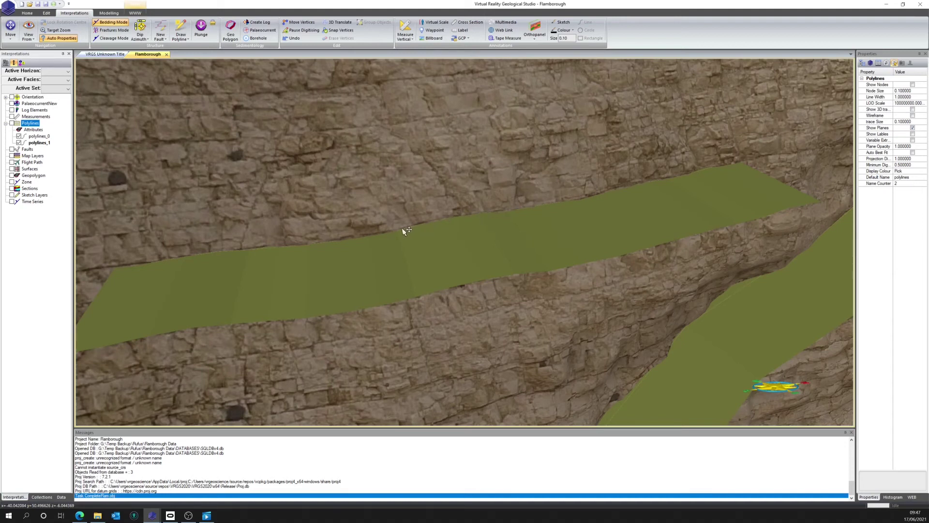
click(915, 98)
drag(915, 99, 893, 98)
text(5)
key(Return)
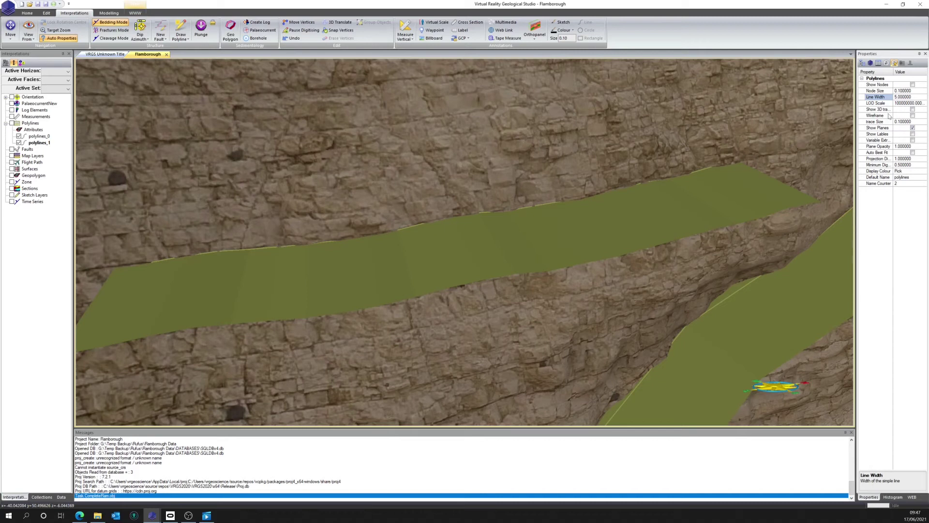
Show the polylines as 3D traces and set their trace size to 0.15.
click(912, 110)
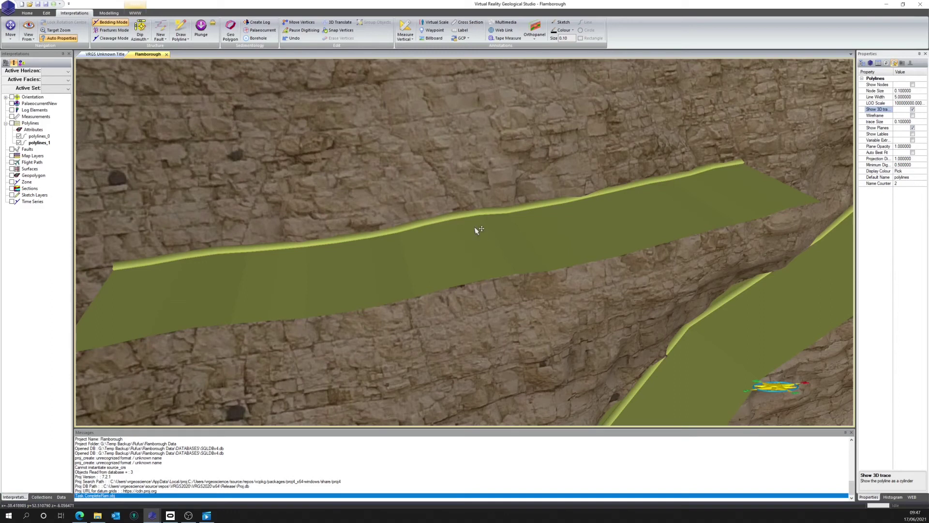
click(914, 122)
drag(914, 122, 901, 124)
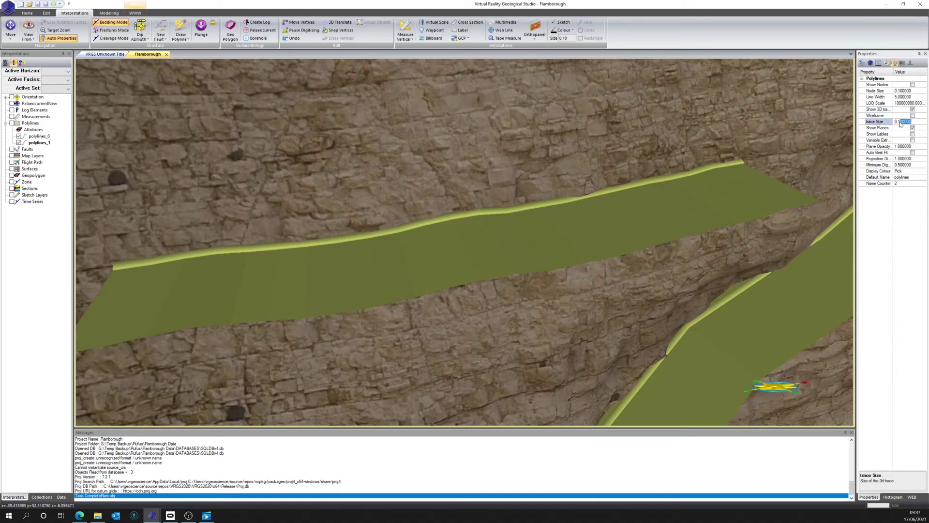
text(5)
key(Return)
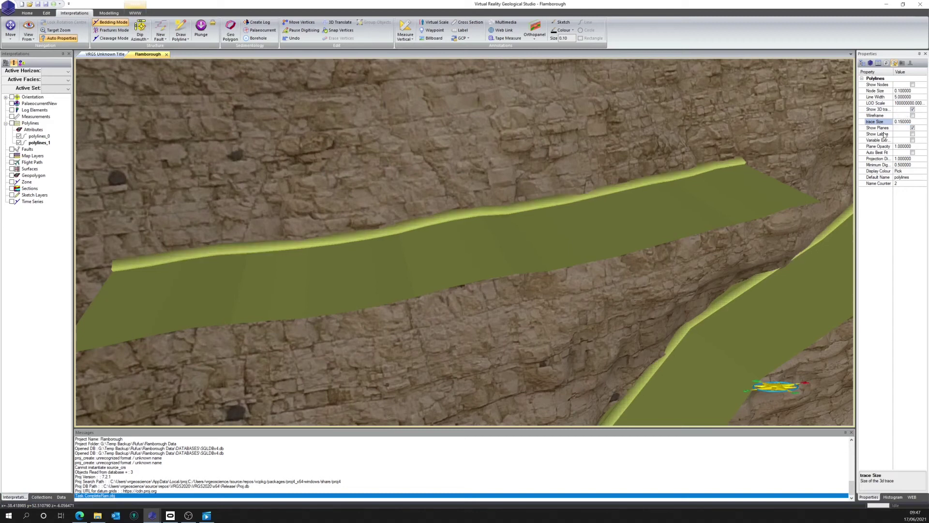
Hide and re-show the polylines' planes, and set their projection distance to 0.5.
click(913, 129)
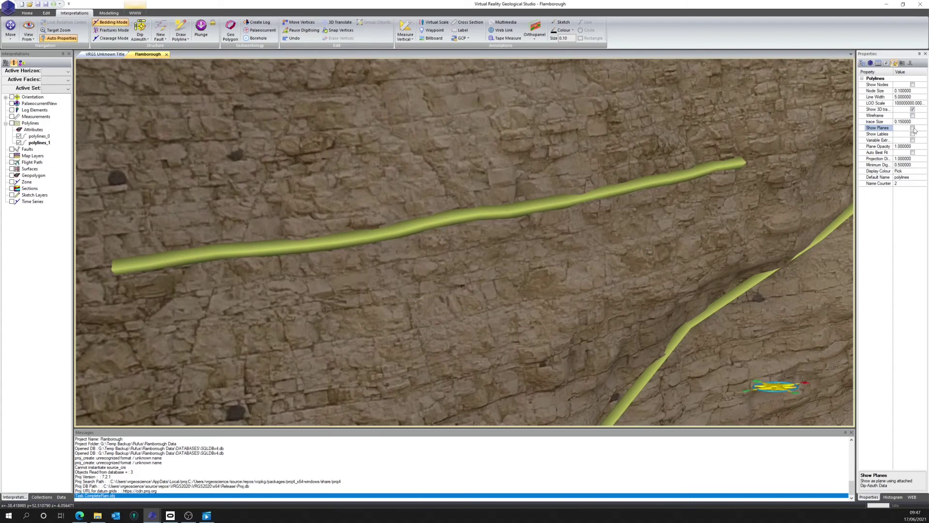
click(913, 129)
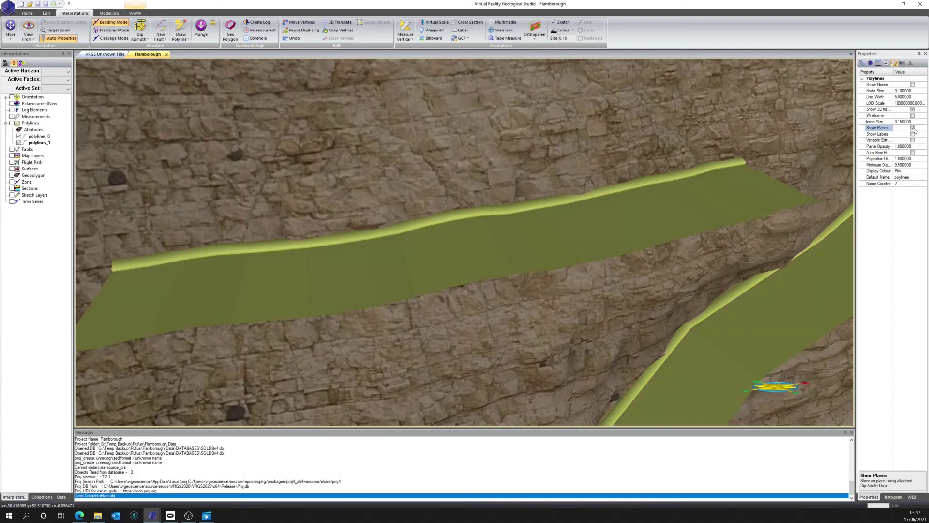
click(903, 159)
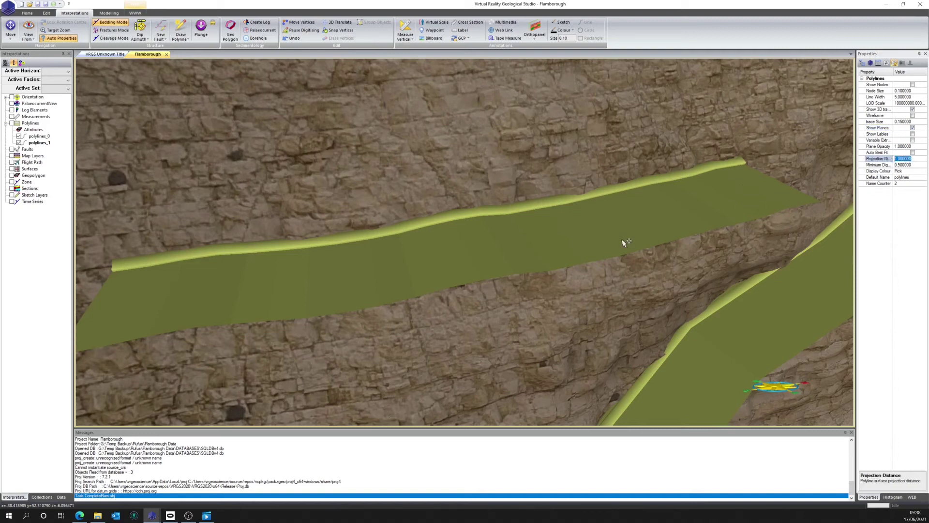
text(0.5)
key(Return)
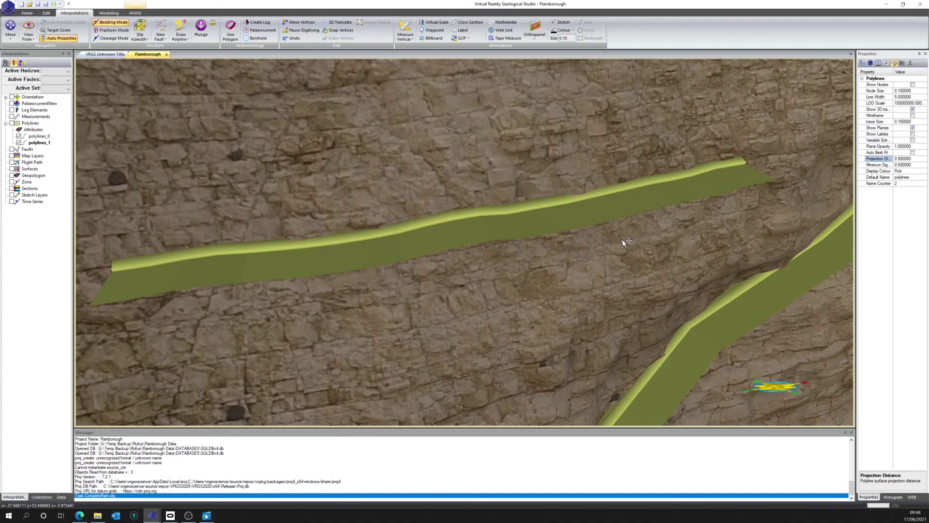
Try the Dashed and Dotted line styles on polylines_1, and settle on Dot-Dash.
click(39, 143)
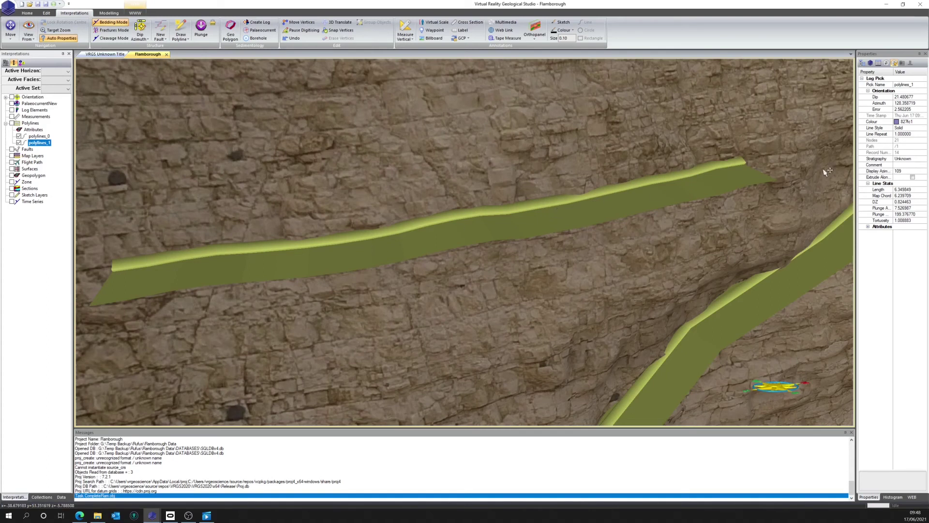
click(923, 128)
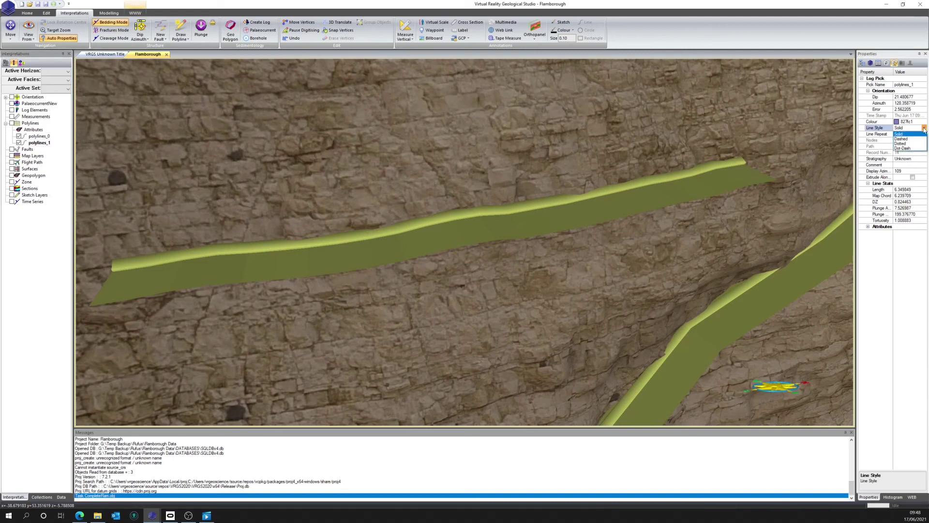
click(915, 140)
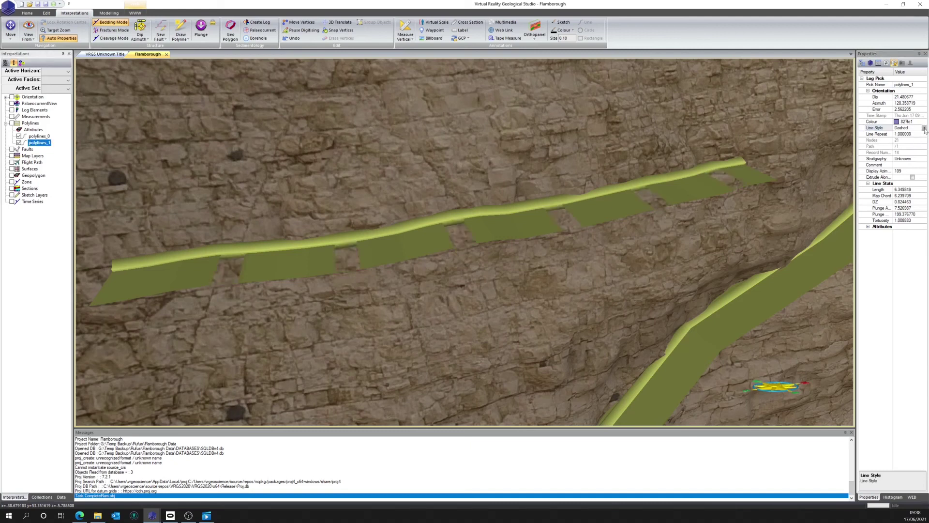
click(924, 129)
click(913, 145)
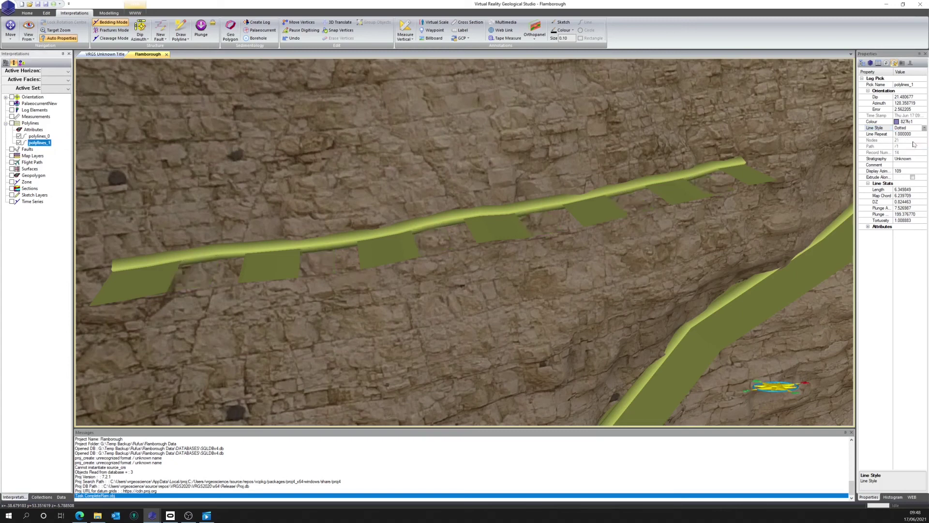
click(924, 129)
click(911, 150)
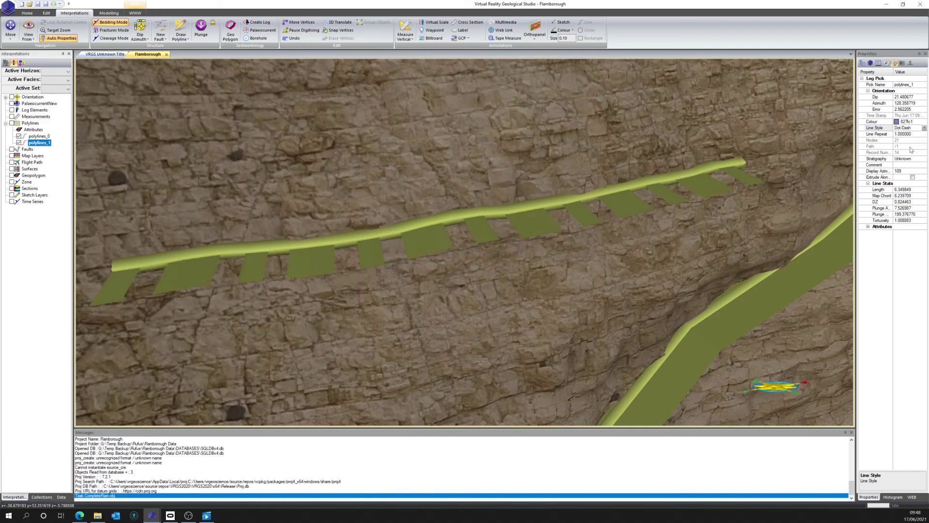
Set the line repeat distance of polylines_1 to 0.5.
click(913, 135)
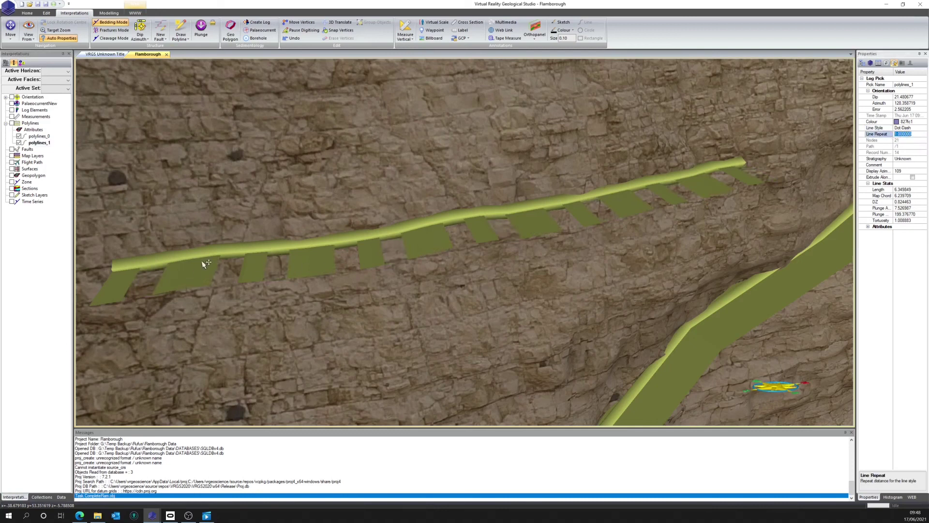
key(BackSpace)
text(.5)
key(Return)
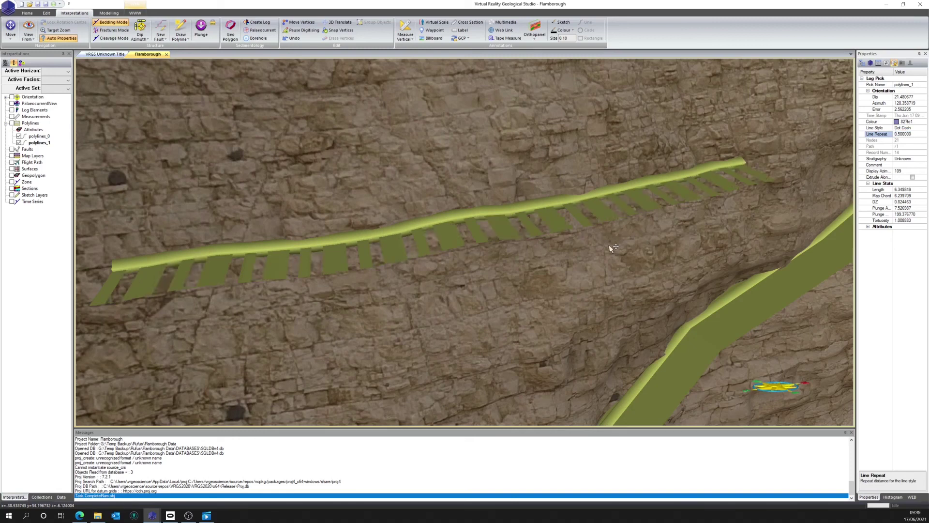
Examine both polylines in the context of the wider cliff face, and select the diagonal polyline.
scroll(612, 248, down, 2)
drag(612, 248, 557, 312)
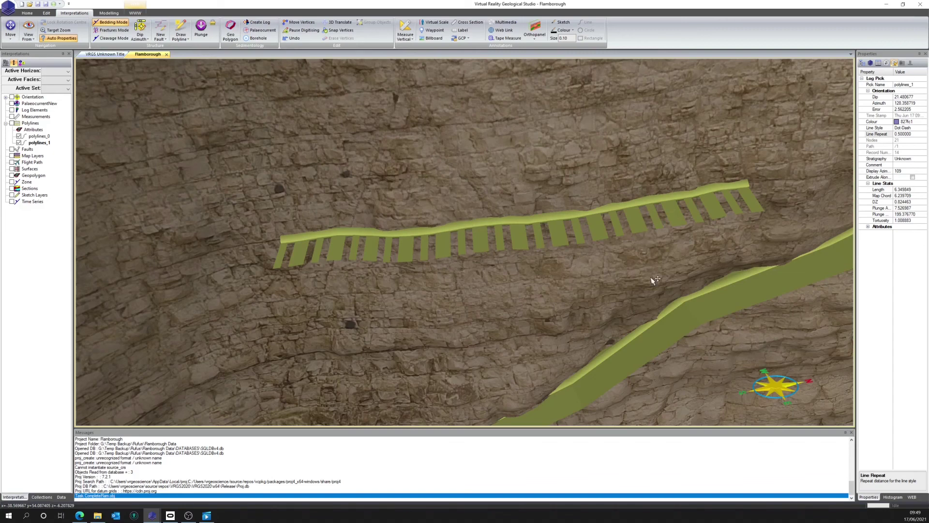
scroll(654, 280, down, 1)
scroll(705, 232, down, 3)
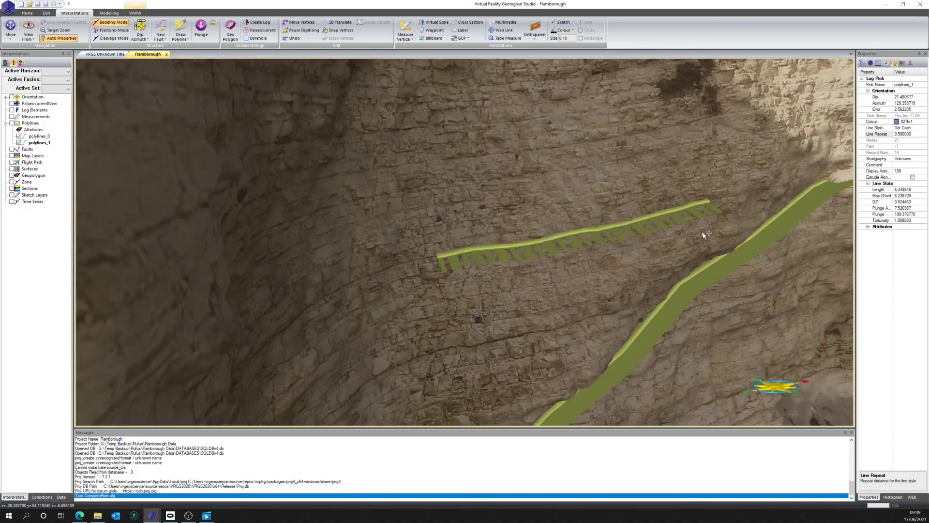
click(737, 236)
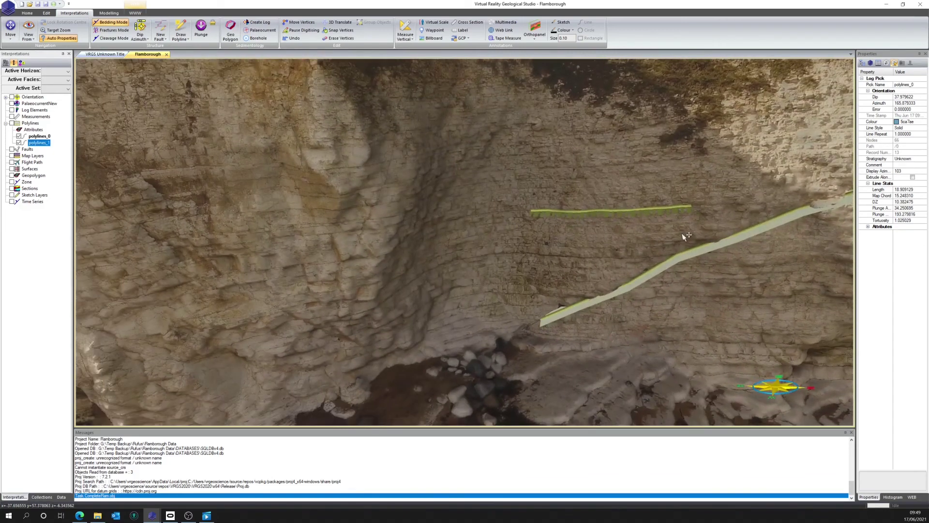
drag(690, 234, 509, 238)
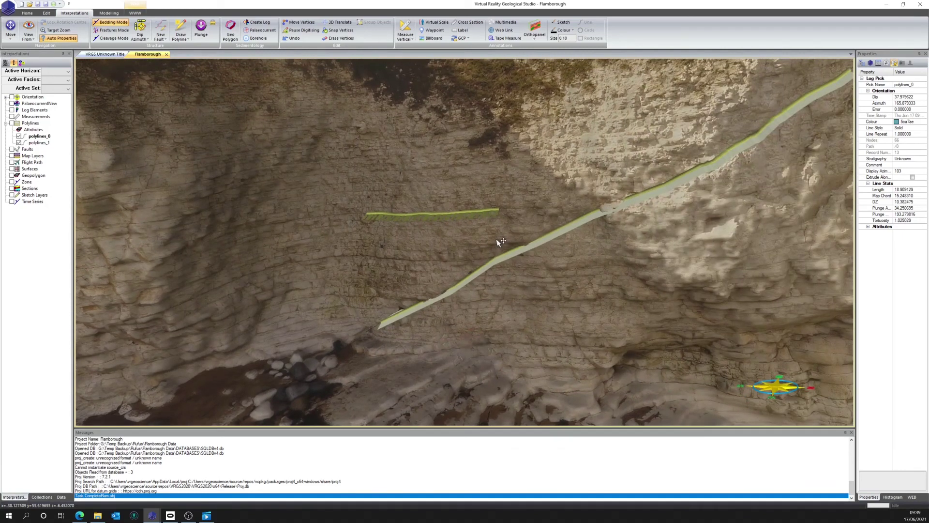